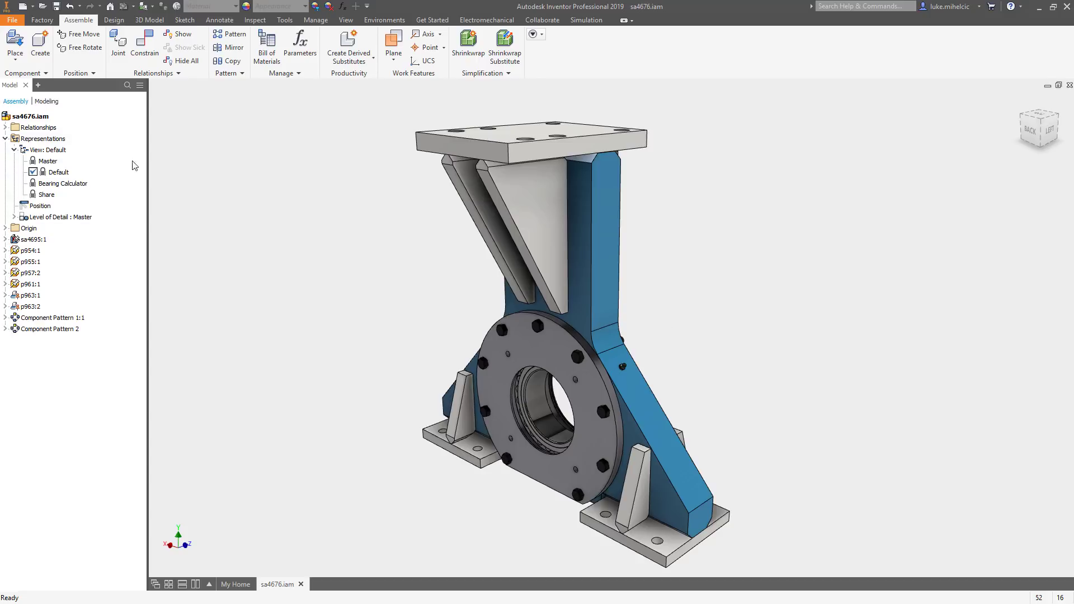
{"action": "double_click", "coordinate": [46, 195]}
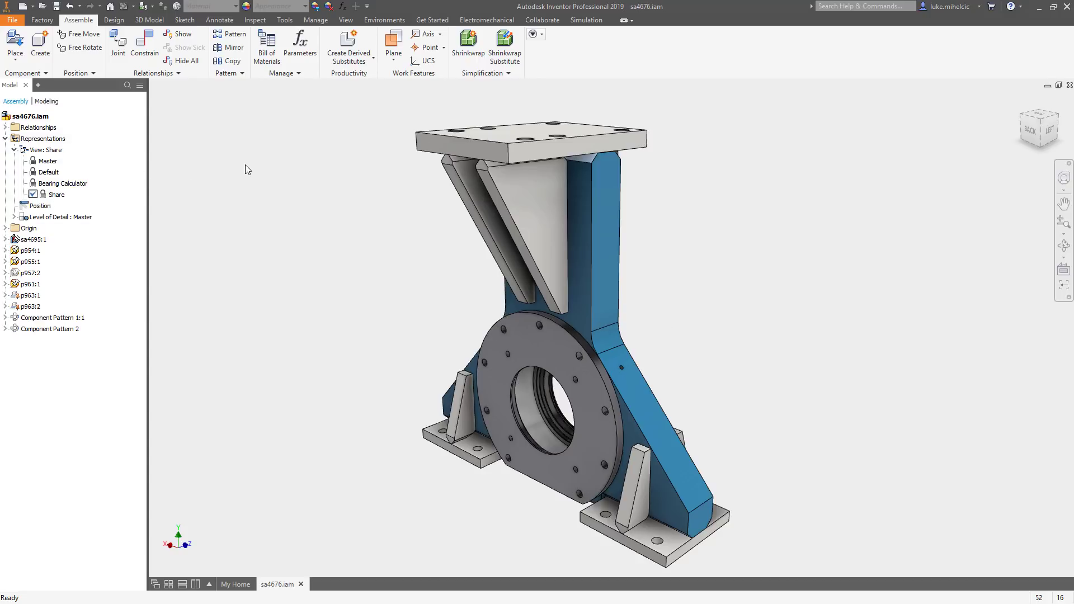
{"action": "right_click", "coordinate": [58, 197]}
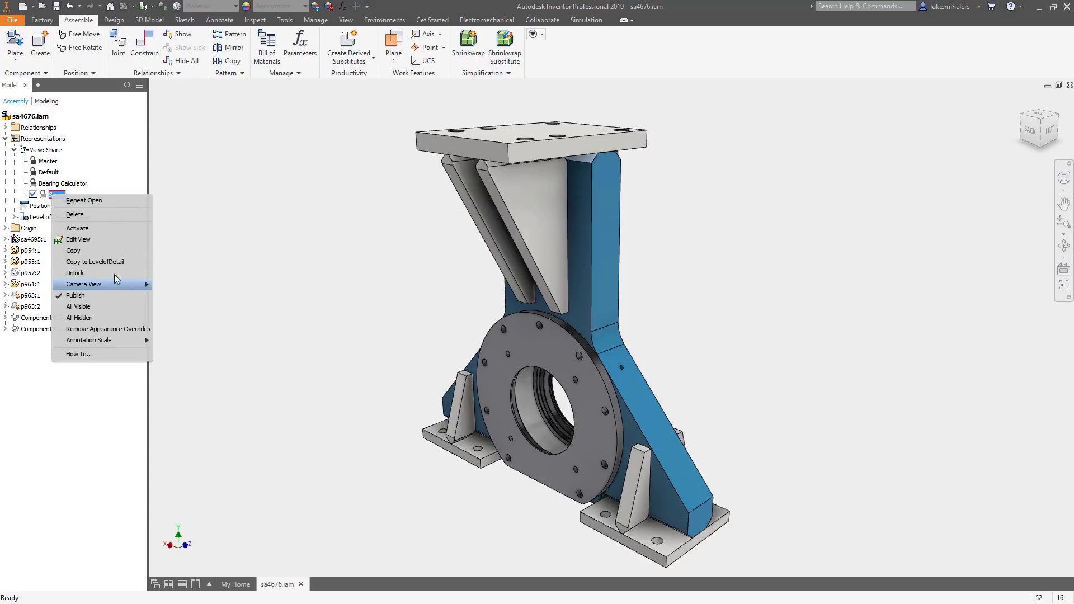
{"action": "left_click", "coordinate": [224, 236]}
{"action": "double_click", "coordinate": [49, 173]}
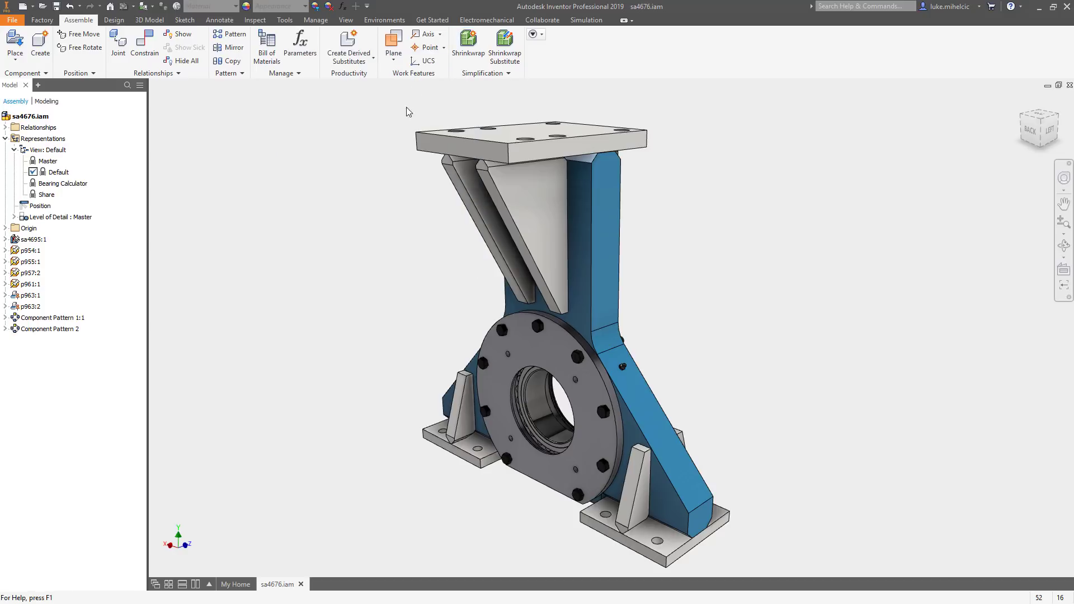
Start a shrinkwrap of the assembly based on the Share design view.
{"action": "left_click", "coordinate": [470, 49]}
{"action": "left_click_drag", "start_coordinate": [314, 109], "coordinate": [324, 118]}
{"action": "left_click", "coordinate": [384, 166]}
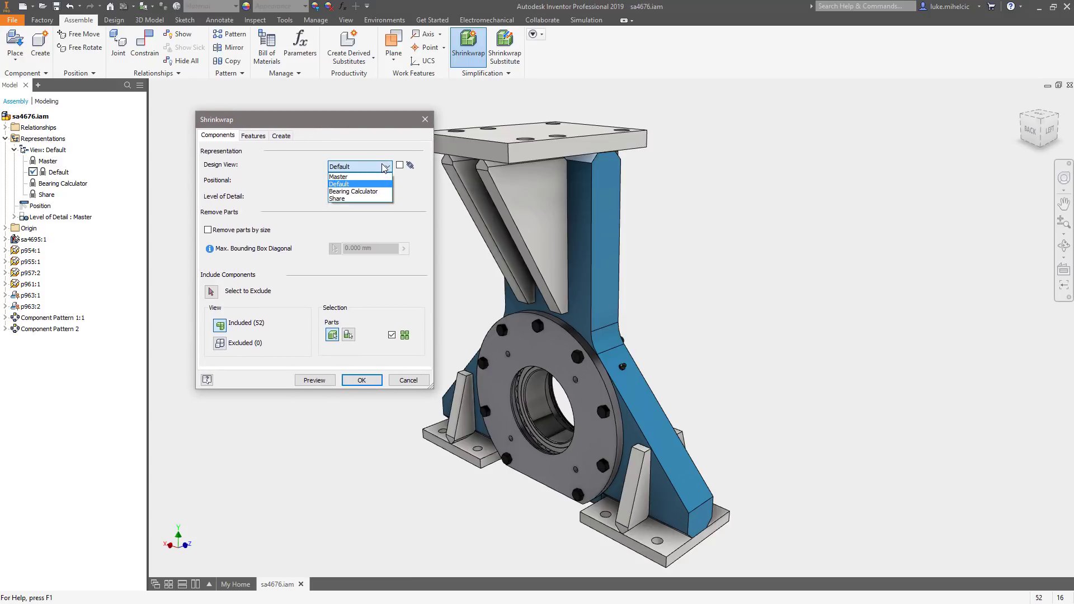
{"action": "left_click", "coordinate": [337, 198]}
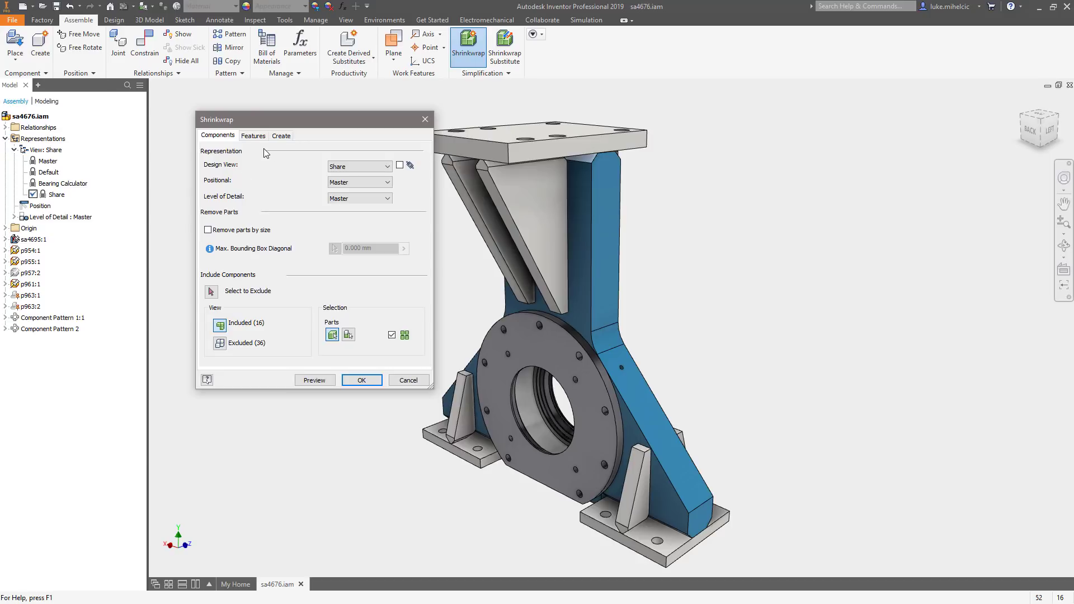
Set holes, pockets, fillets and chamfers to All, then detect them: 57 holes, 2 pockets, 10 fillets, 22 chamfers.
{"action": "left_click", "coordinate": [256, 136]}
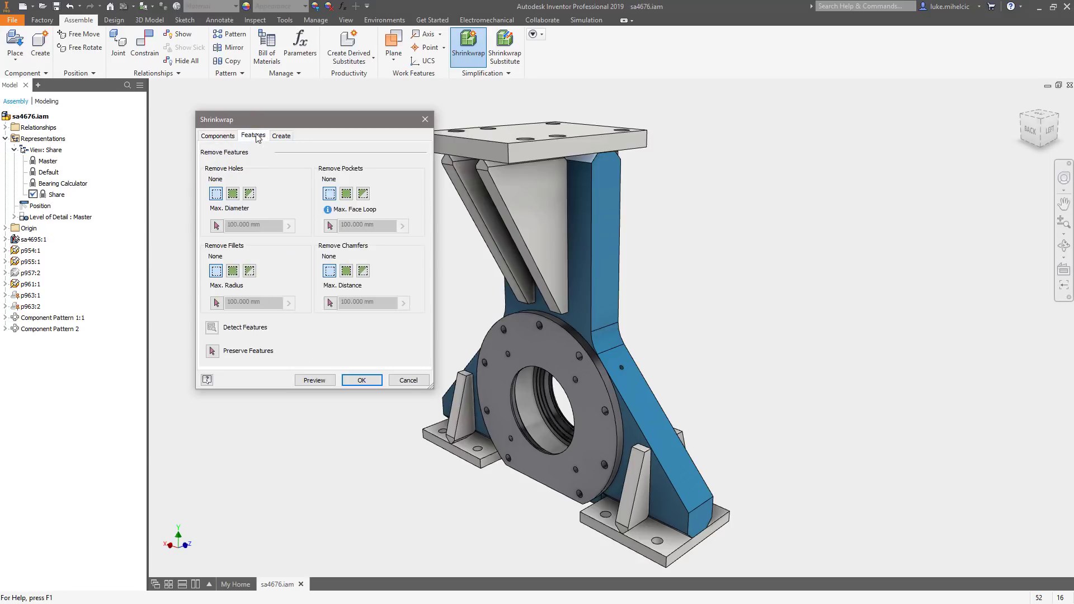
{"action": "left_click", "coordinate": [233, 194]}
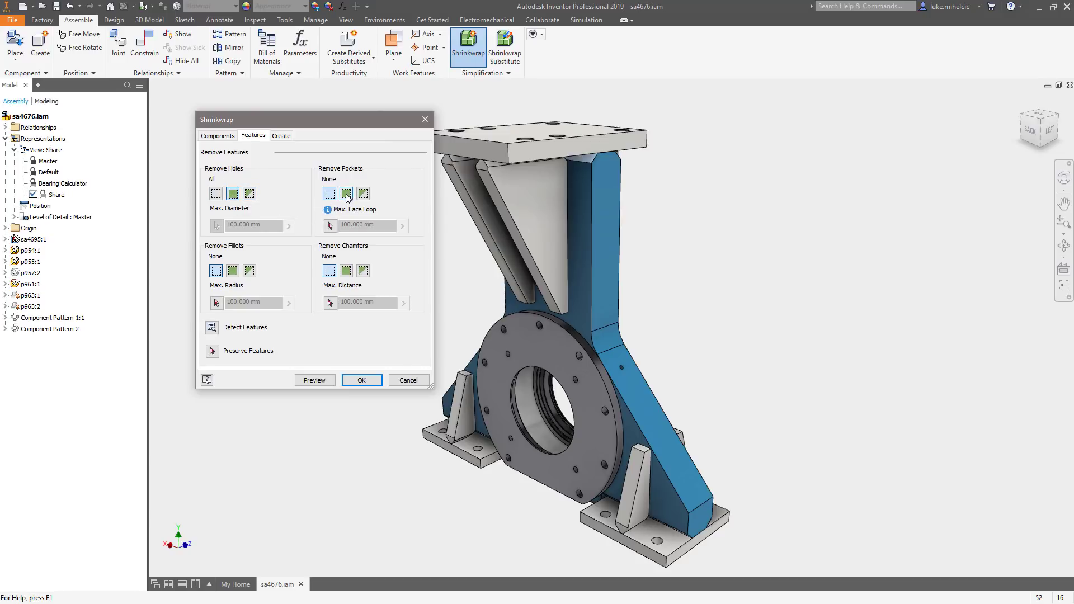
{"action": "left_click", "coordinate": [346, 194]}
{"action": "left_click", "coordinate": [232, 271]}
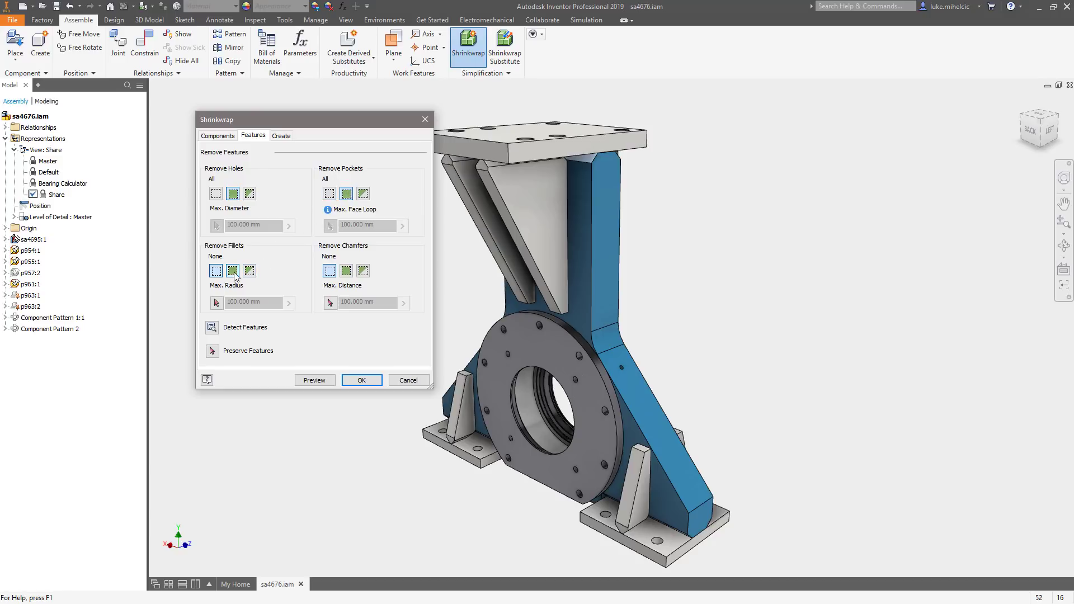
{"action": "left_click", "coordinate": [346, 271]}
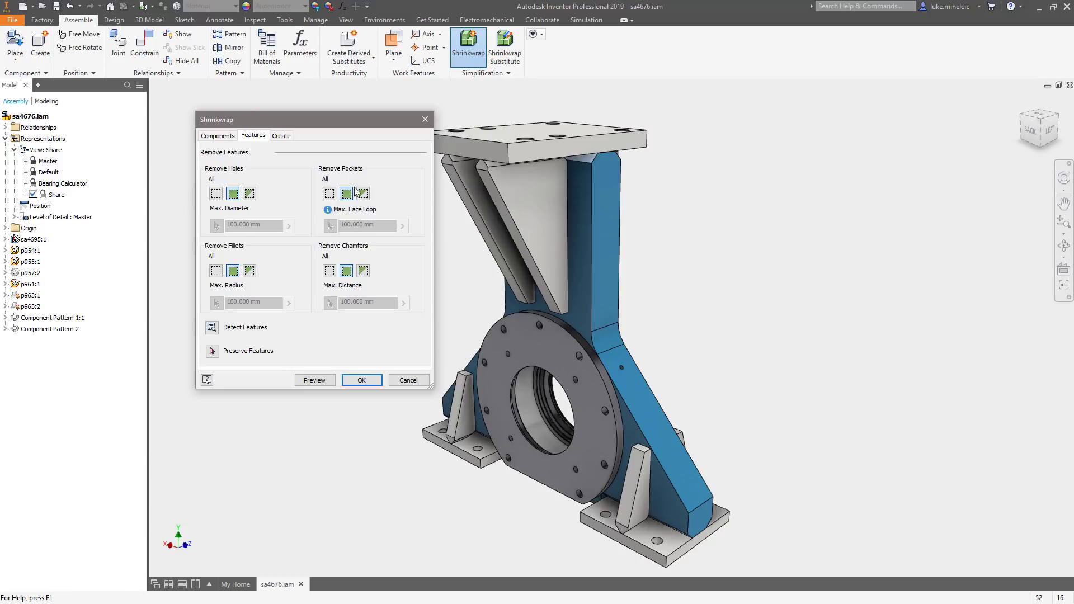
{"action": "left_click", "coordinate": [212, 332]}
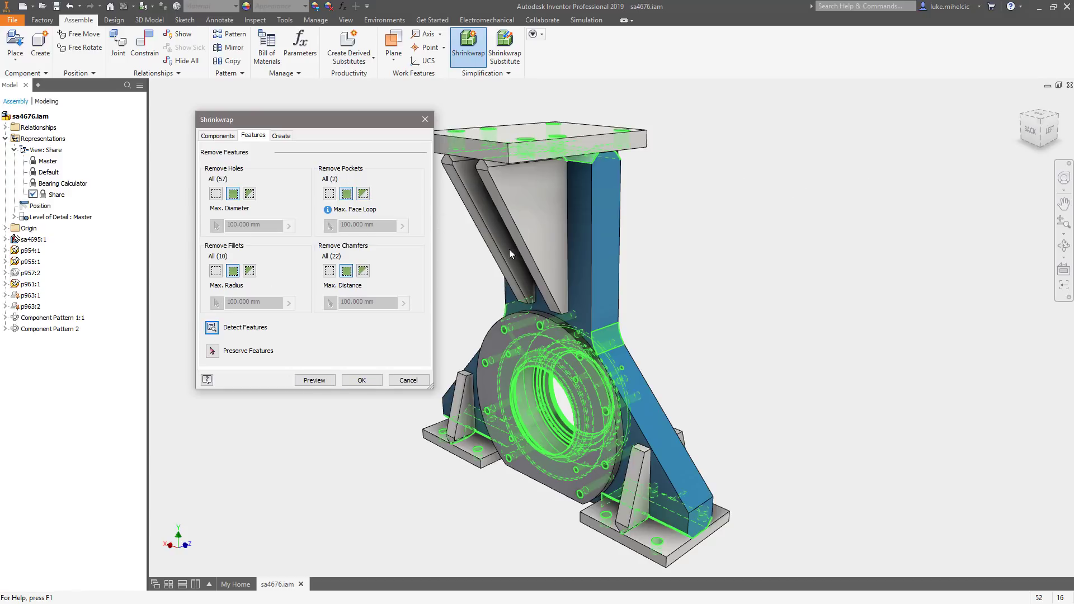
{"action": "key", "text": "F6"}
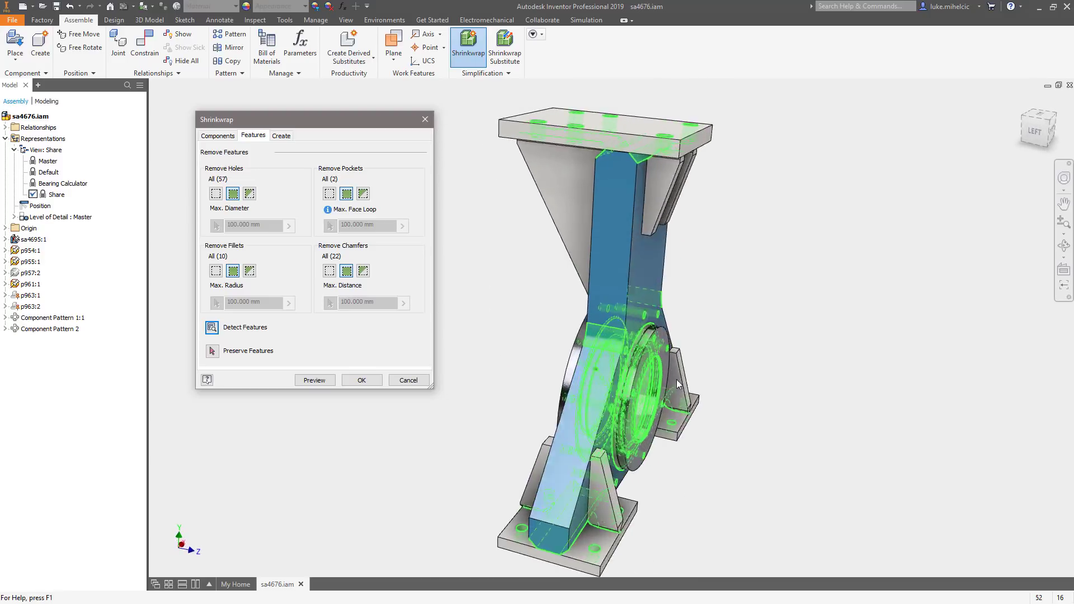
{"action": "middle_click_drag", "start_coordinate": [673, 377], "coordinate": [534, 443], "text": "shift"}
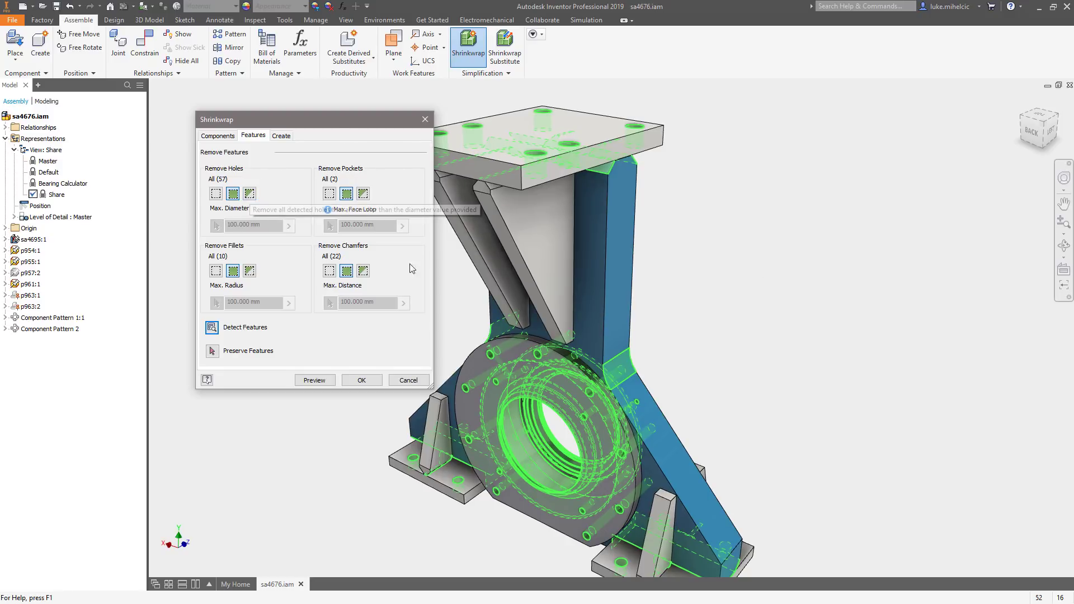
Limit hole removal to a 13.500 mm maximum diameter from a flange hole, re-detect, and preview the result.
{"action": "left_click", "coordinate": [249, 194]}
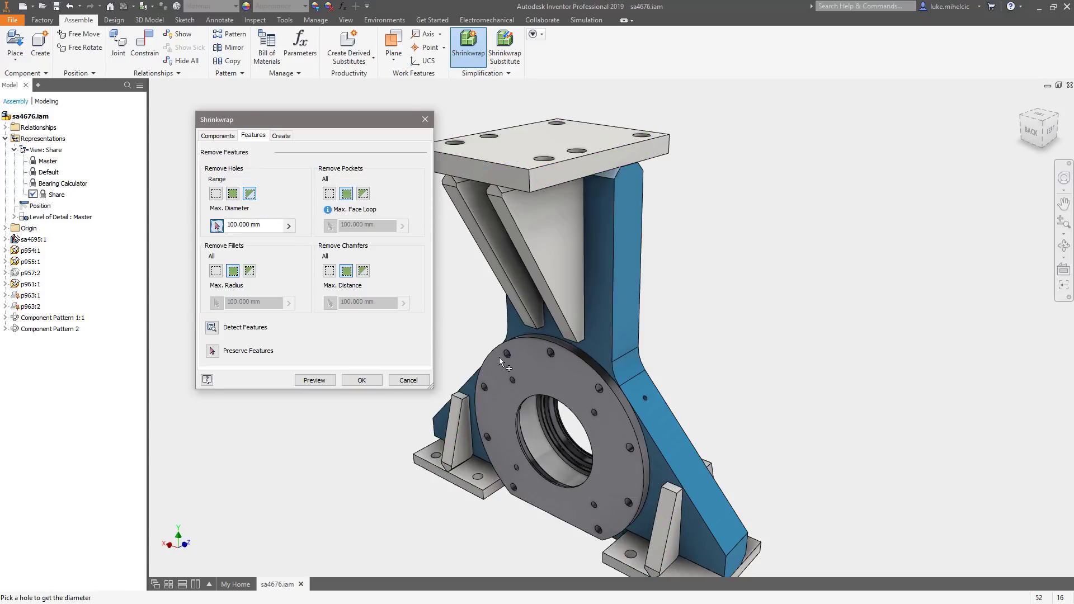
{"action": "left_click", "coordinate": [507, 353]}
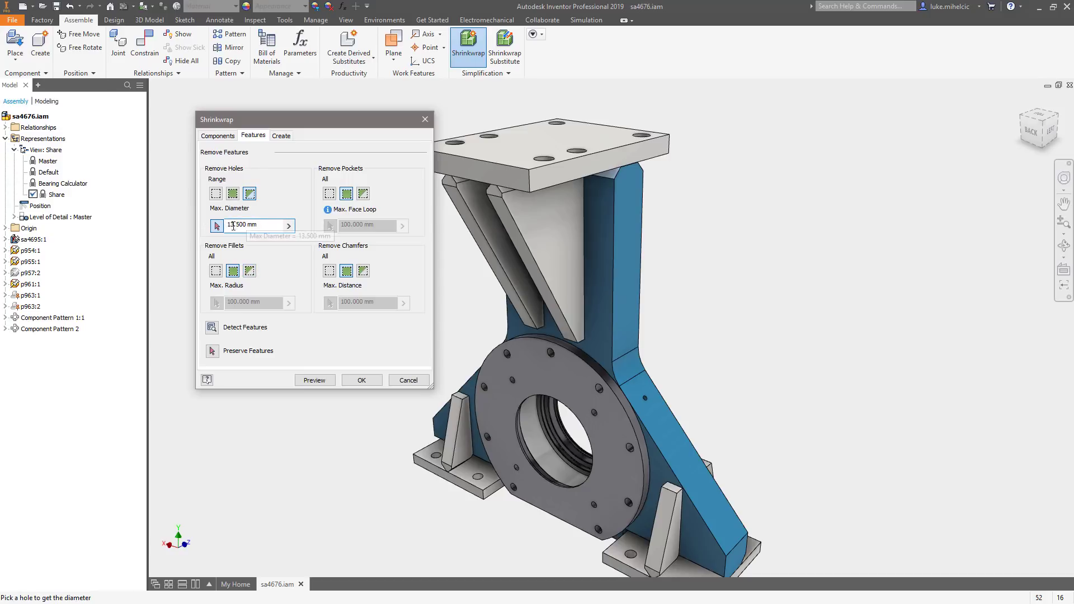
{"action": "left_click", "coordinate": [213, 329]}
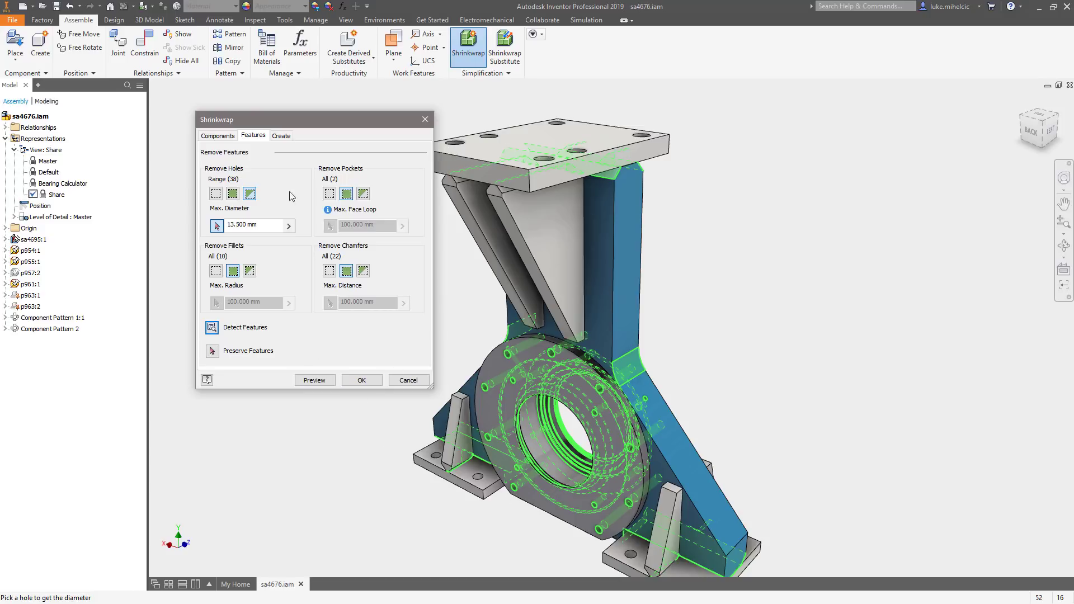
{"action": "left_click", "coordinate": [314, 381]}
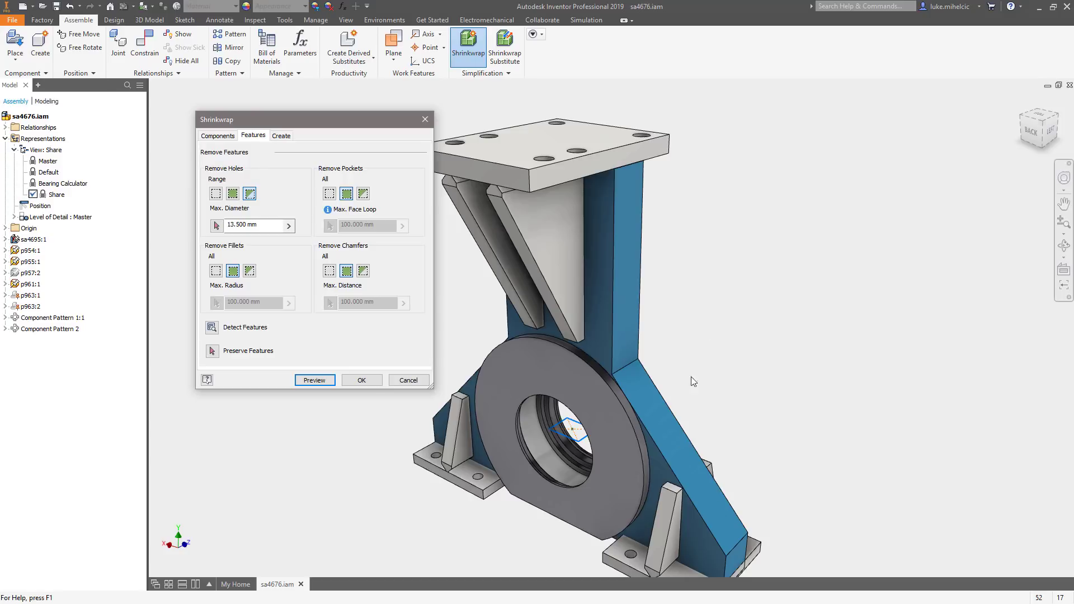
{"action": "middle_click_drag", "start_coordinate": [607, 456], "coordinate": [400, 175], "text": "shift"}
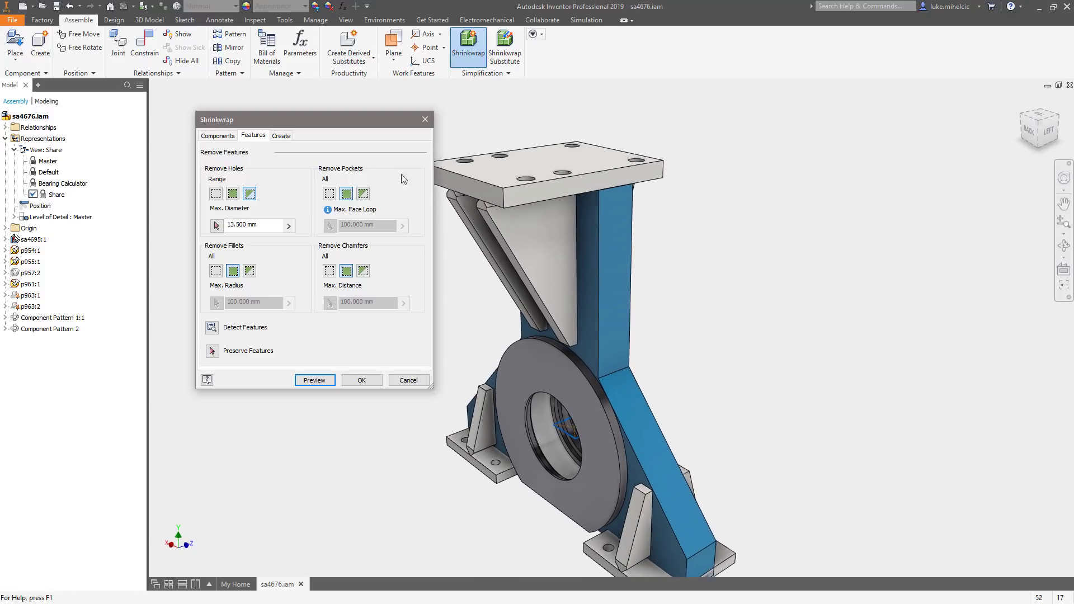
Name the part Share-1, break its assembly link, make it a single seamless solid, and create it.
{"action": "left_click", "coordinate": [282, 135]}
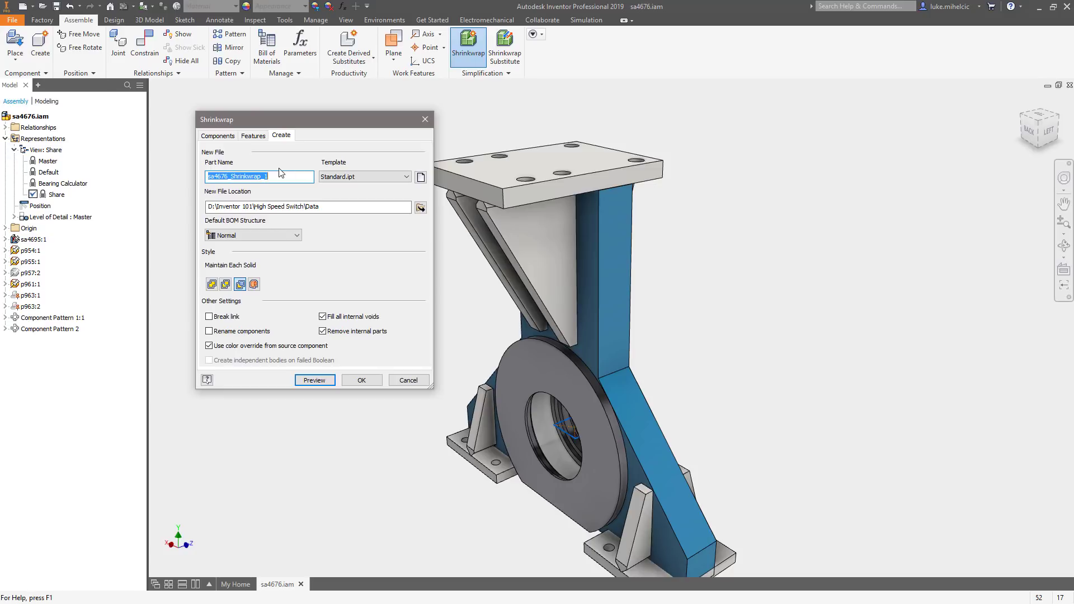
{"action": "type", "text": "Share-1"}
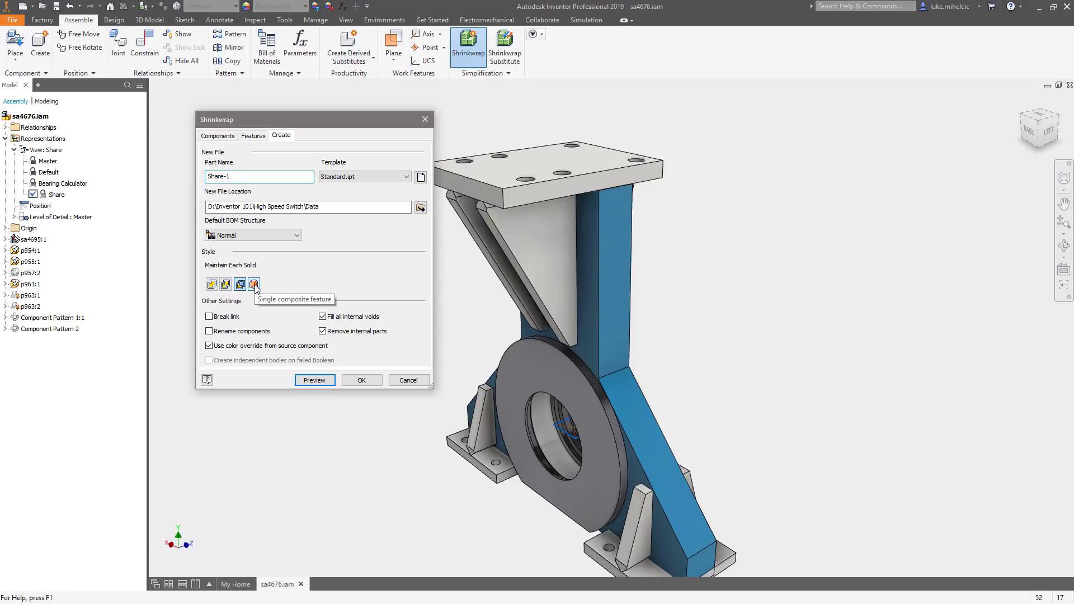
{"action": "left_click", "coordinate": [210, 317]}
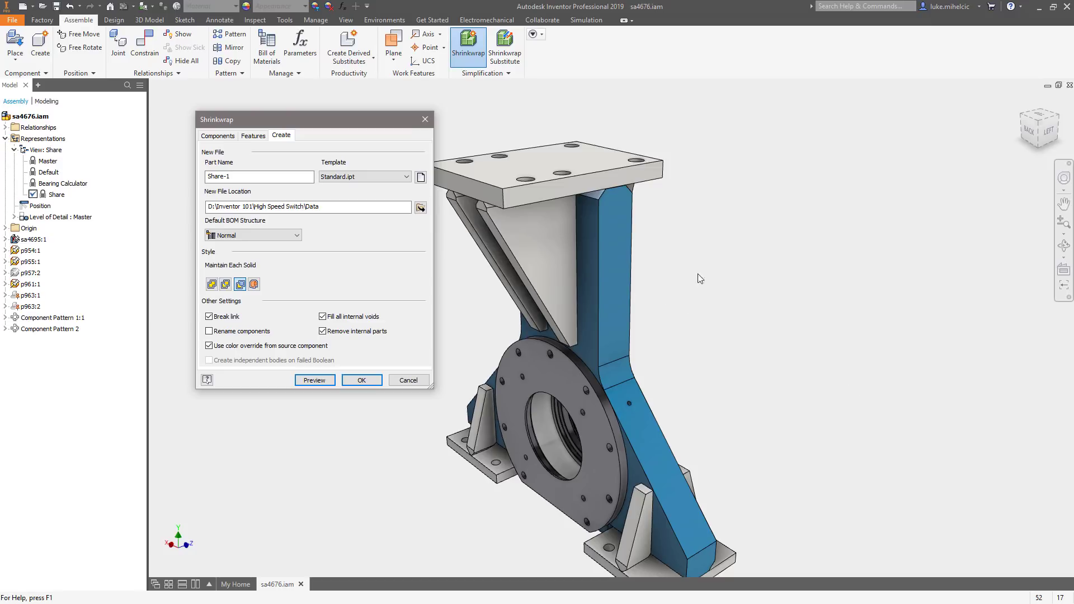
{"action": "left_click", "coordinate": [212, 287]}
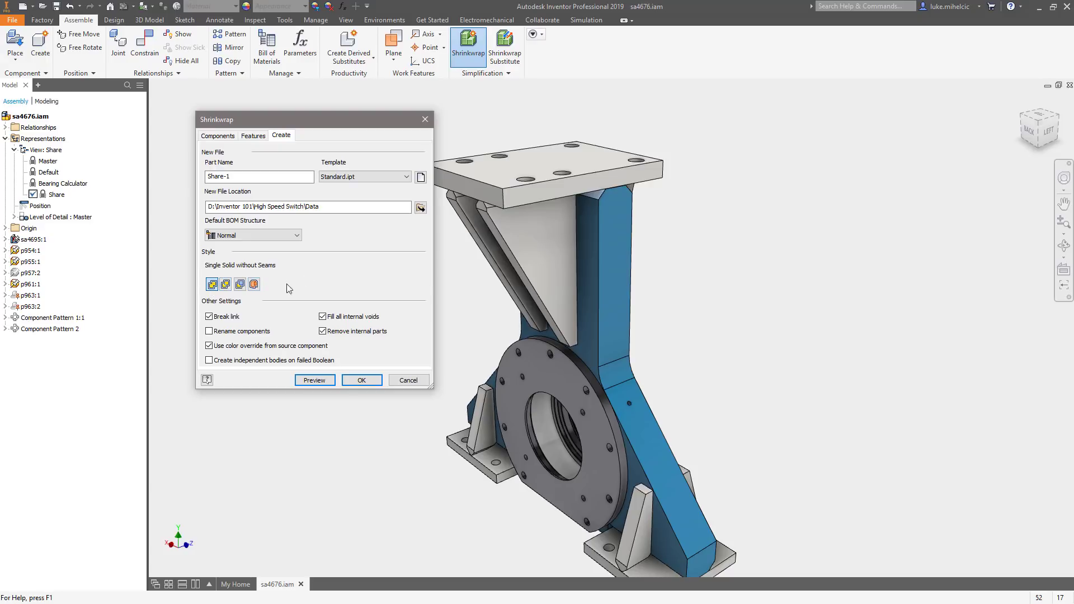
{"action": "left_click", "coordinate": [314, 380]}
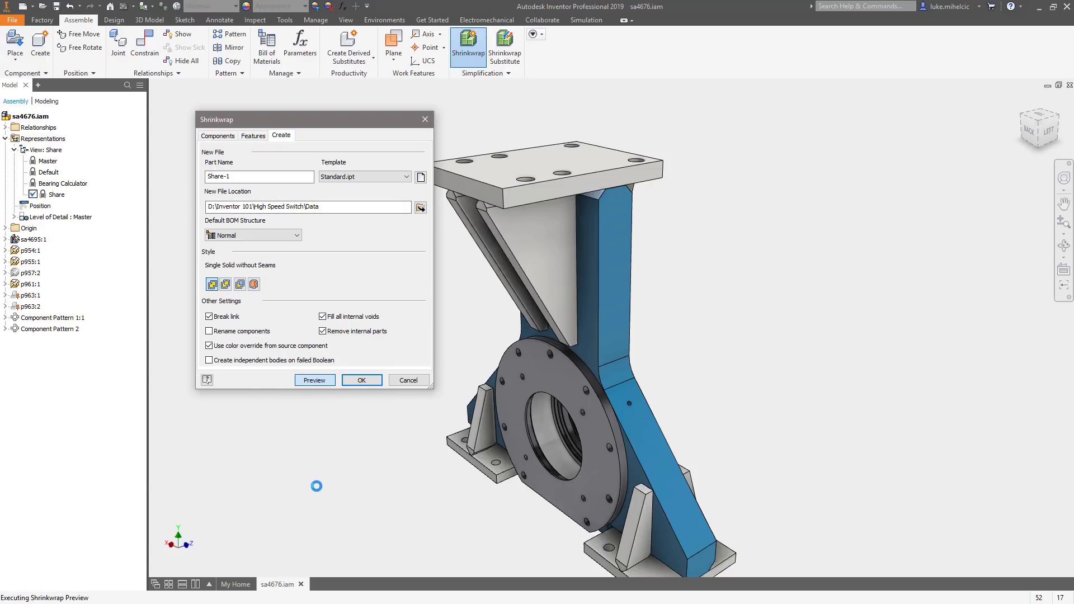
{"action": "left_click", "coordinate": [361, 380]}
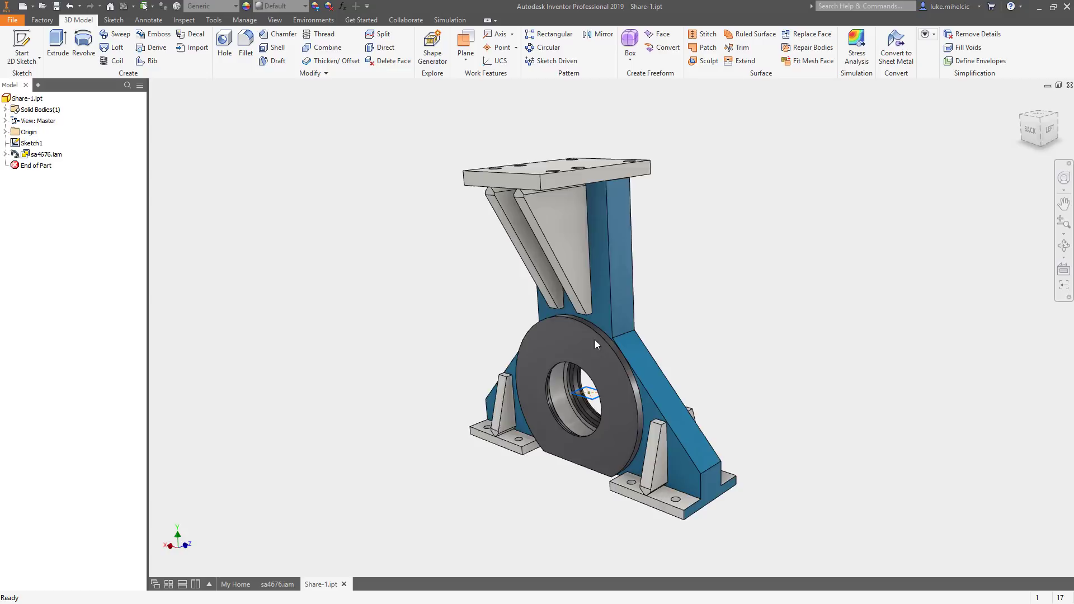
Expand sa4676.iam and Solid Bodies(1) in the Share-1 browser to show Solid1 and the components.
{"action": "left_click", "coordinate": [6, 155]}
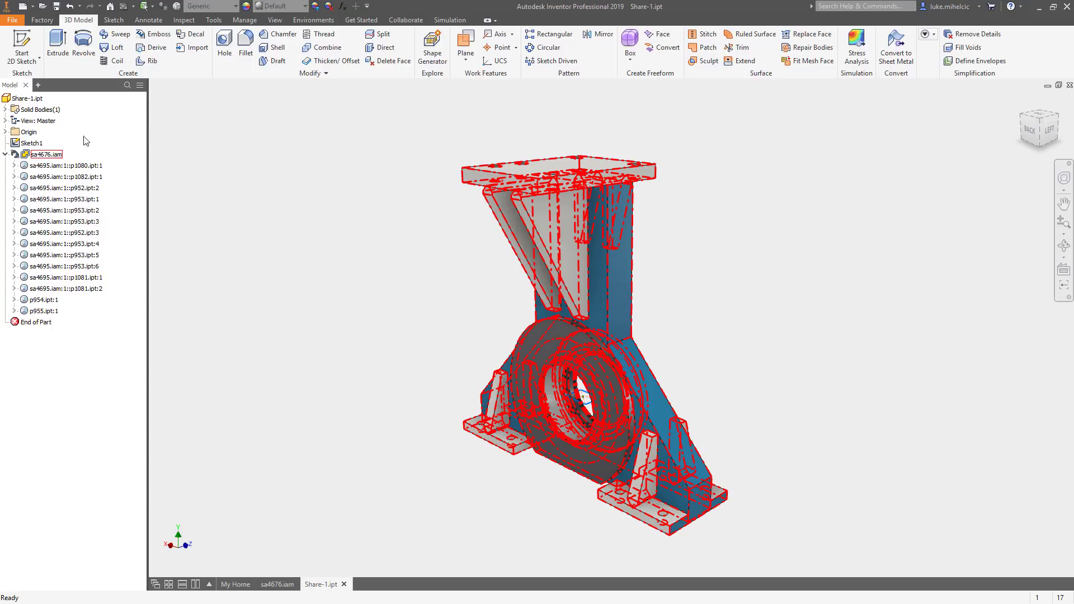
{"action": "left_click", "coordinate": [6, 109]}
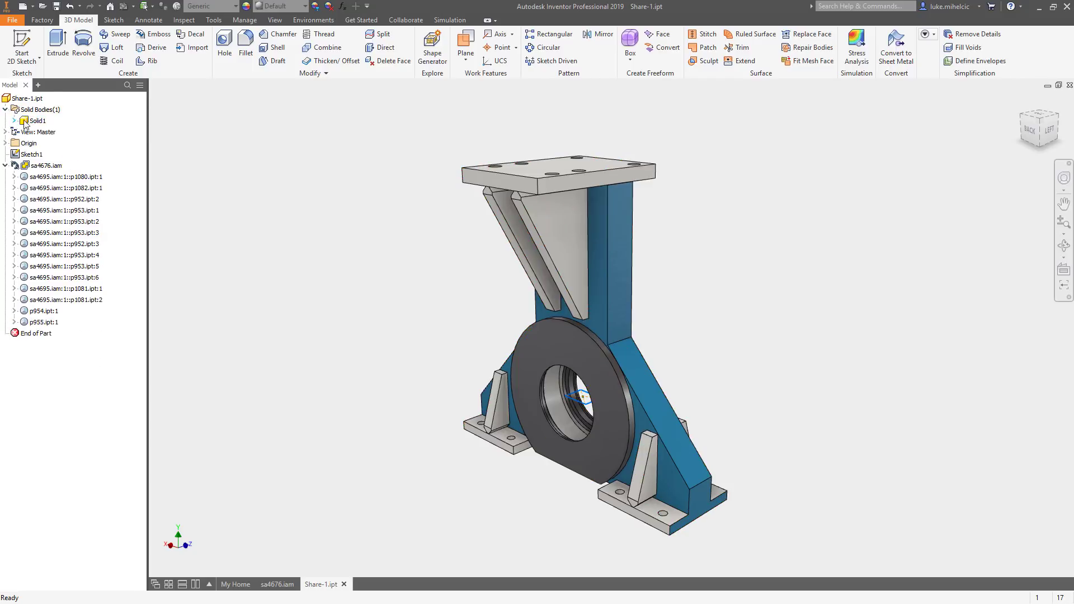
{"action": "right_click", "coordinate": [54, 165]}
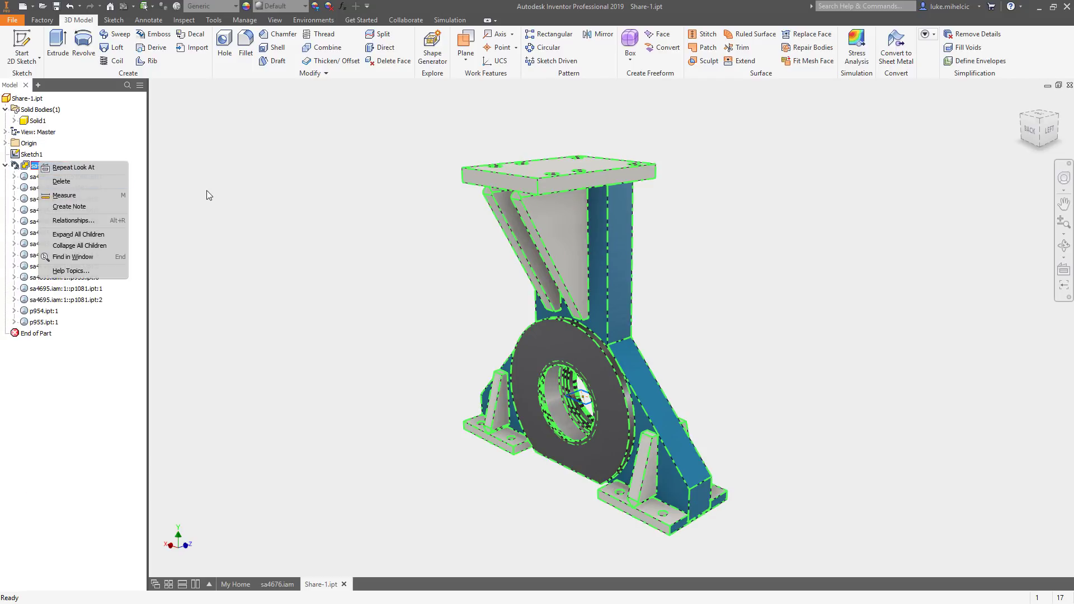
{"action": "left_click", "coordinate": [358, 216]}
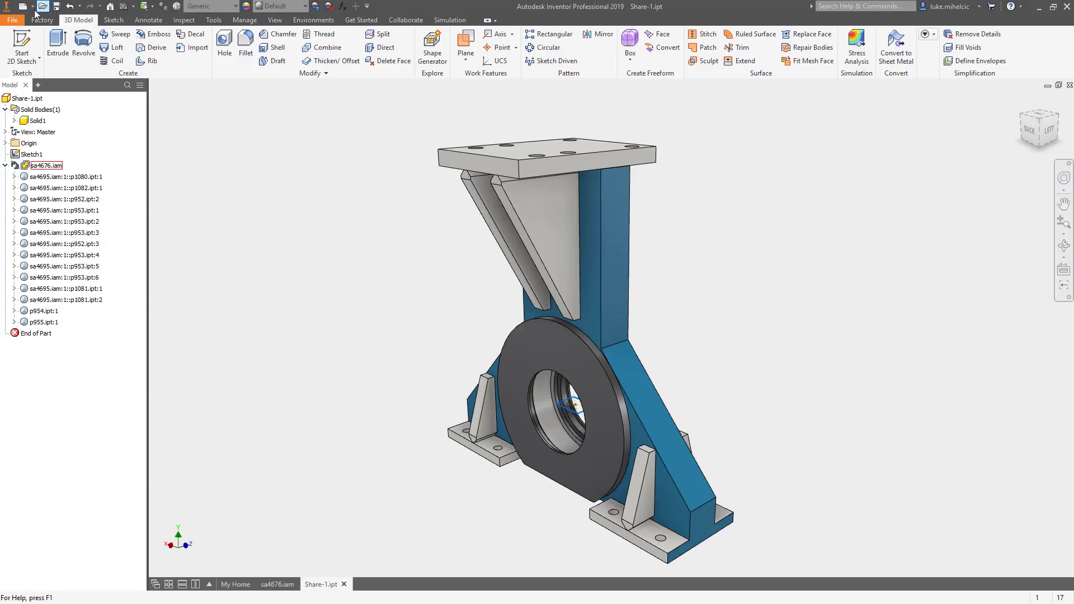
Export Share-1 as a CAD format, keeping AutoCAD DWG so the file is Share-1.dwg.
{"action": "left_click", "coordinate": [13, 20]}
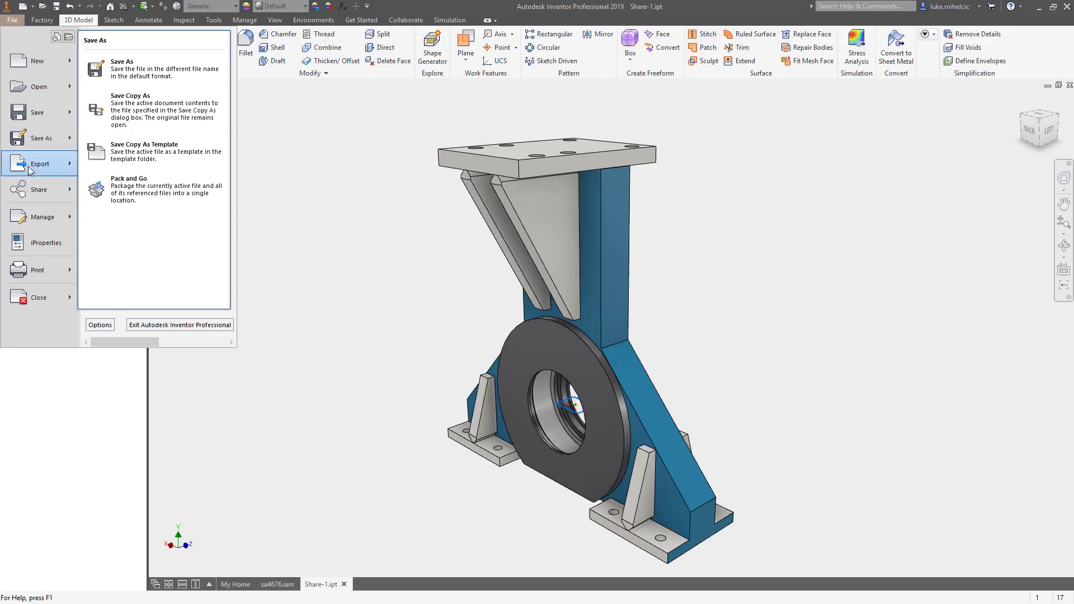
{"action": "left_click", "coordinate": [175, 168]}
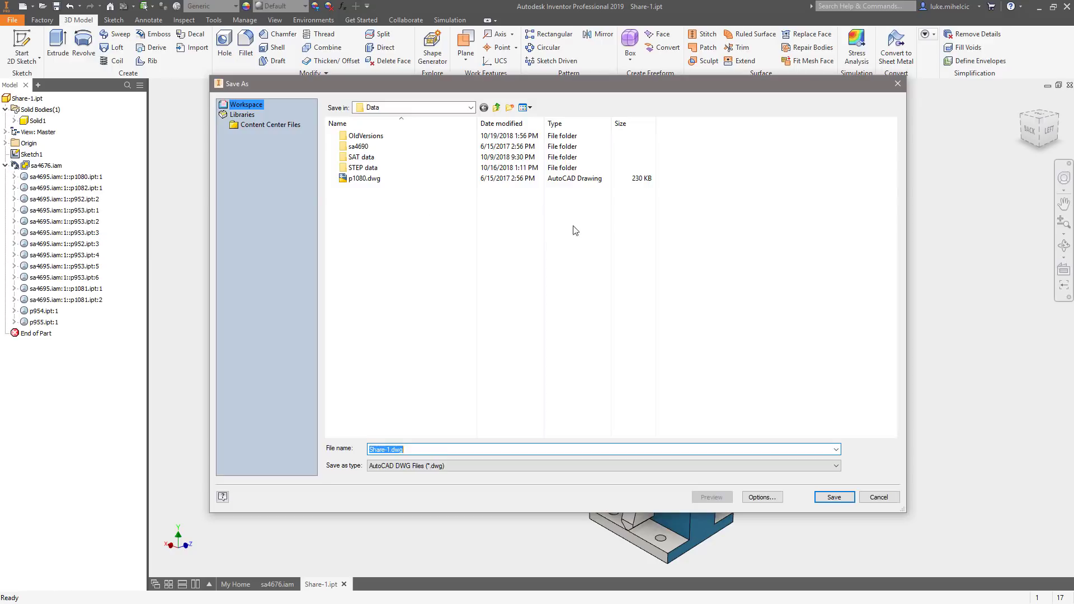
{"action": "left_click", "coordinate": [474, 465]}
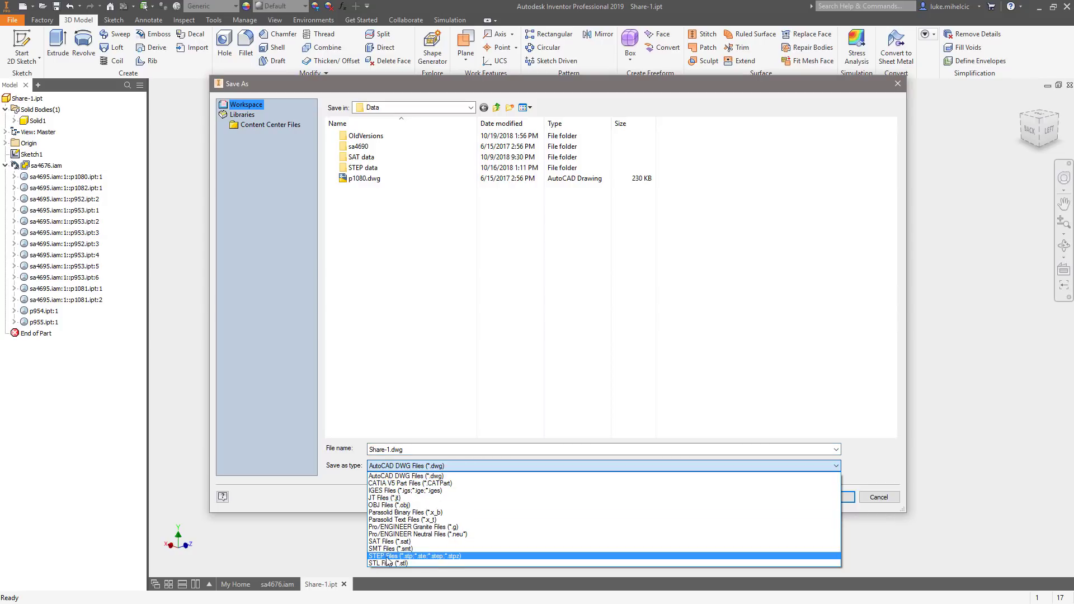
{"action": "left_click", "coordinate": [895, 417]}
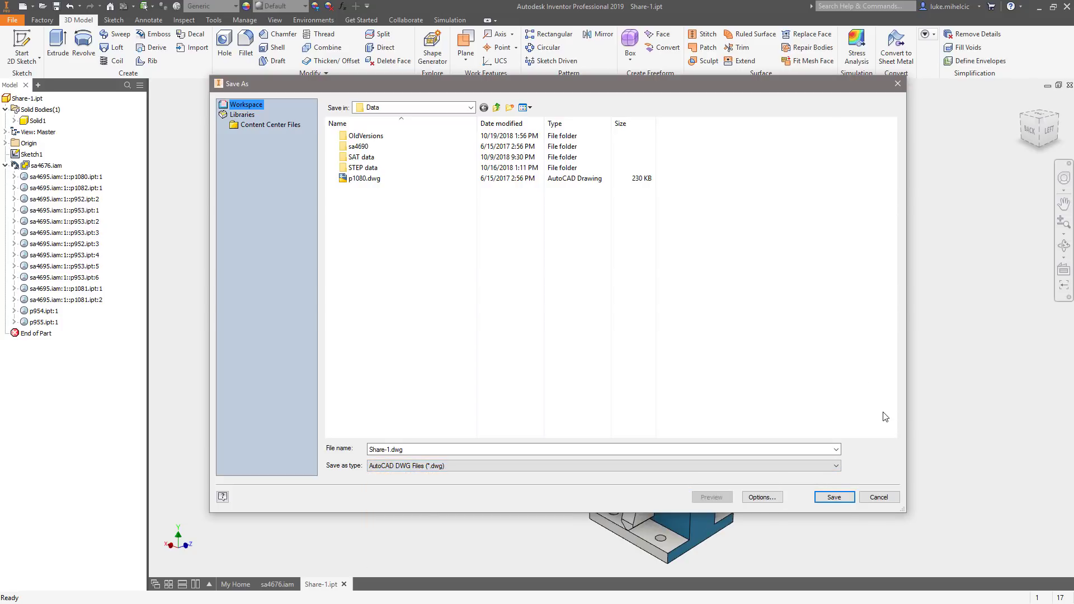